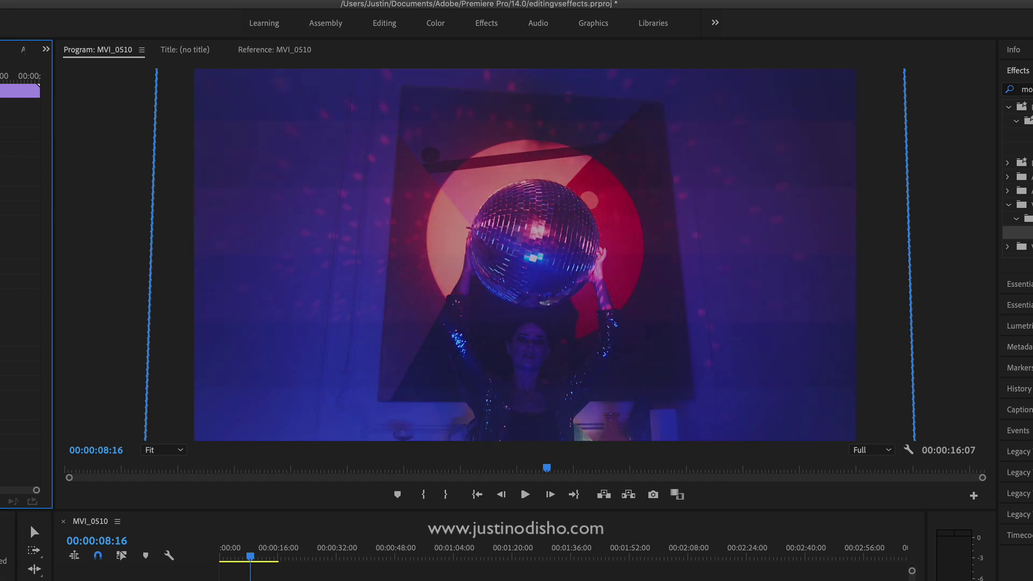
Play the sequence from its start to preview the disco ball clip with its effect.
{"action": "left_click", "coordinate": [220, 555]}
{"action": "key", "text": "space"}
{"action": "left_click", "coordinate": [22, 474]}
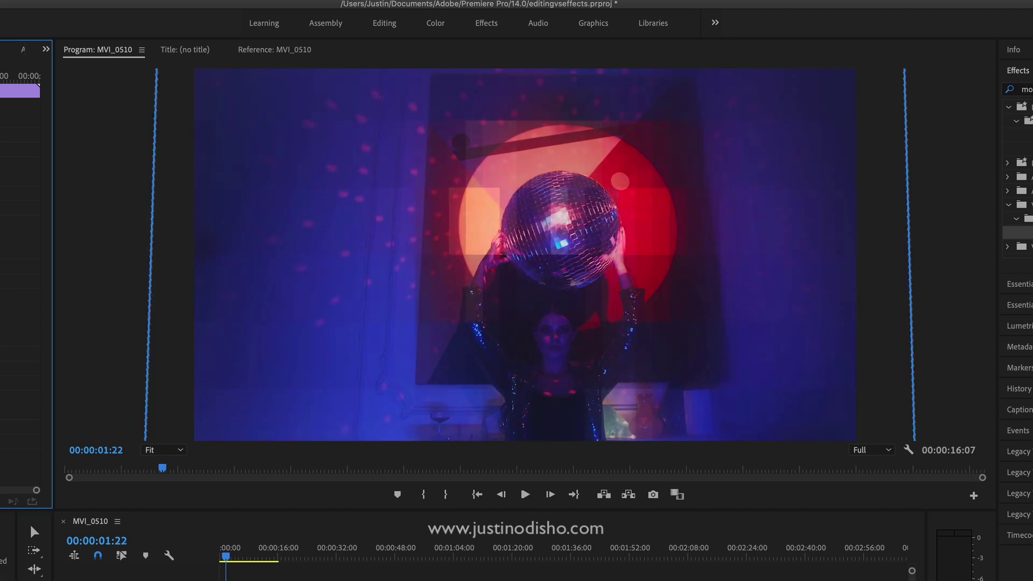
{"action": "key", "text": "space"}
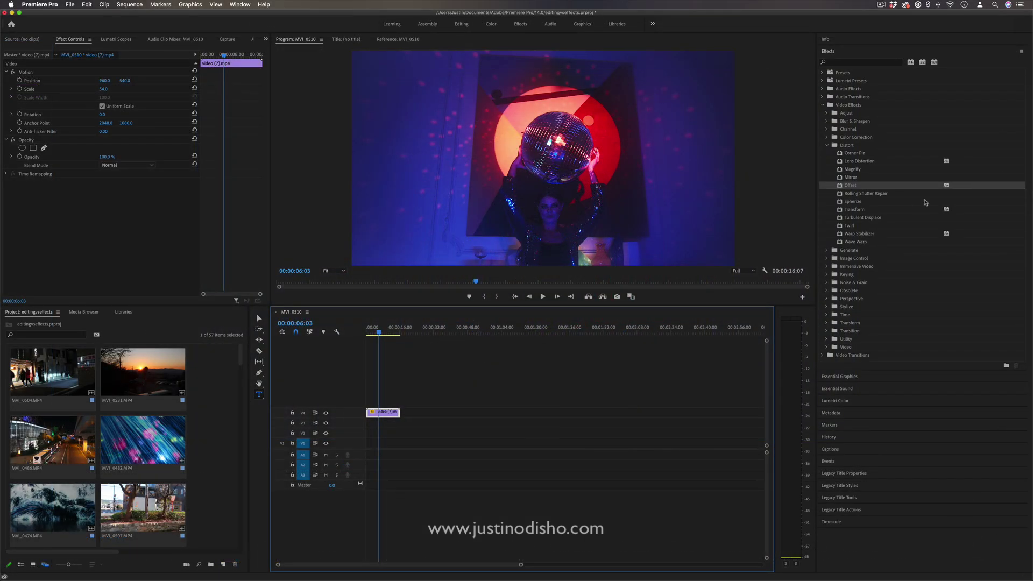
Apply the Offset effect to the video clip, with Shift Center at 1896, 2278 and Blend With Original at 40%, and preview it.
{"action": "left_click", "coordinate": [873, 185]}
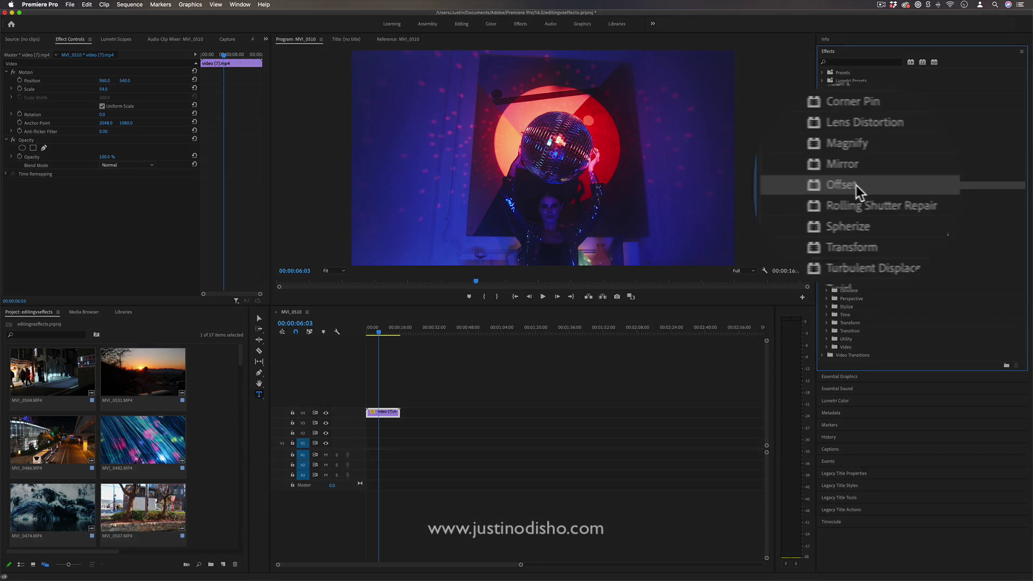
{"action": "left_click_drag", "start_coordinate": [856, 187], "coordinate": [388, 413]}
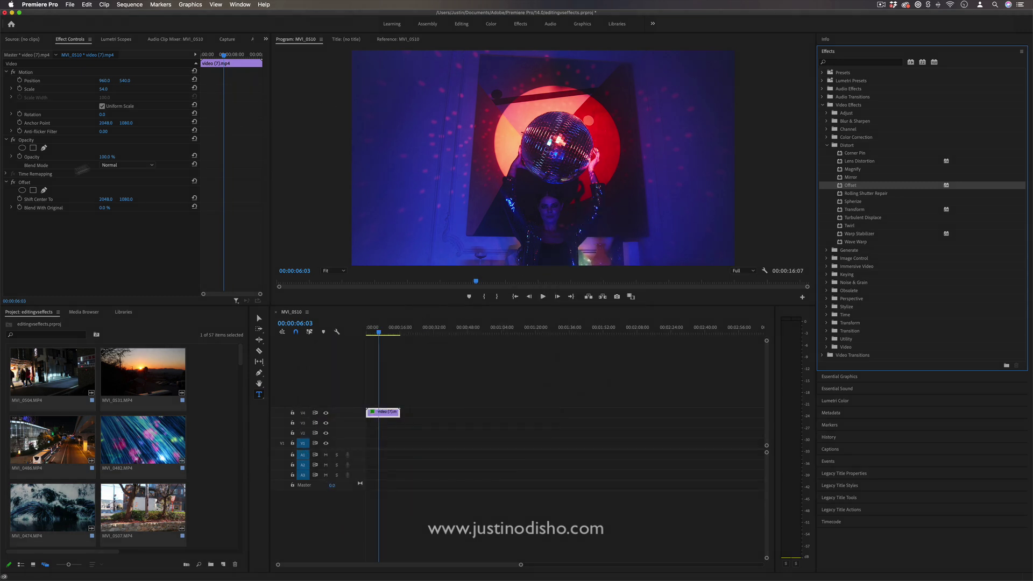
{"action": "left_click", "coordinate": [42, 208]}
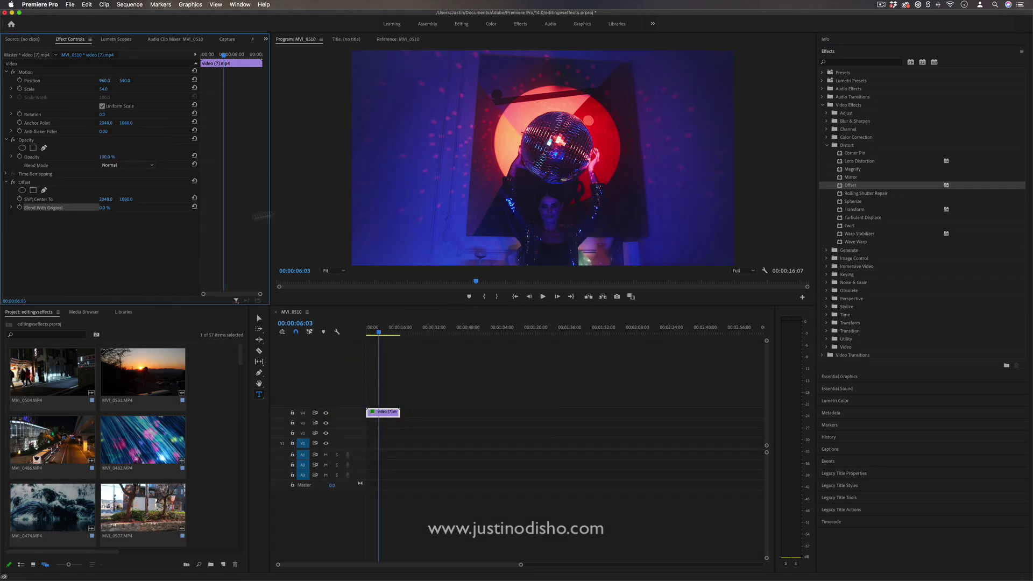
{"action": "left_click_drag", "start_coordinate": [106, 202], "coordinate": [663, 200]}
{"action": "left_click_drag", "start_coordinate": [258, 199], "coordinate": [285, 199]}
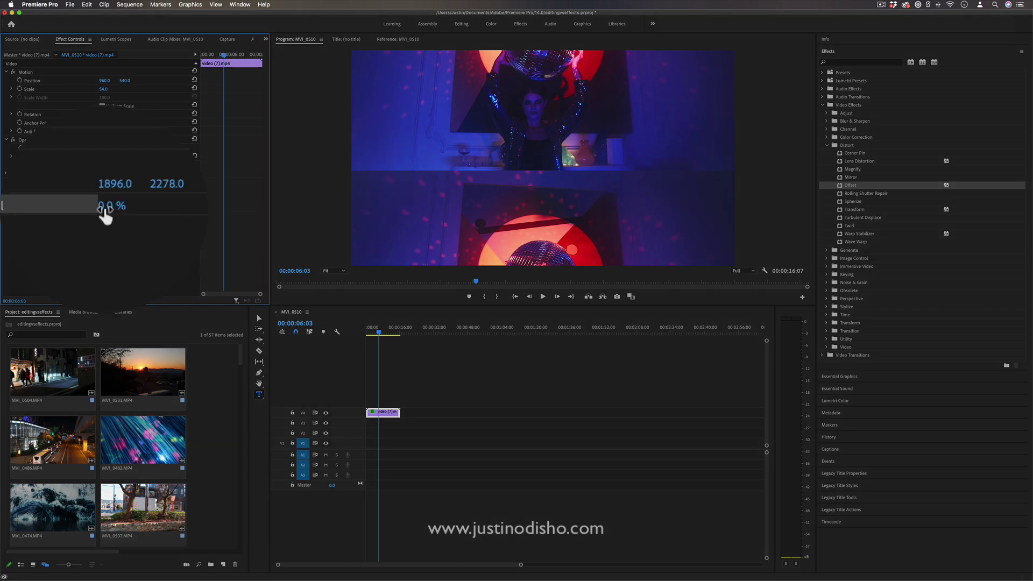
{"action": "left_click_drag", "start_coordinate": [112, 206], "coordinate": [133, 206]}
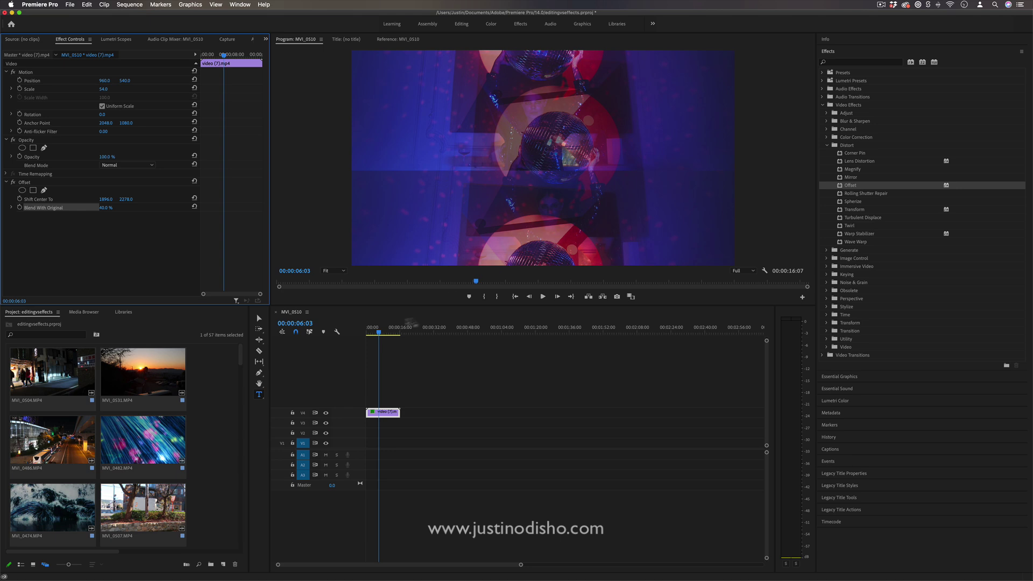
{"action": "key", "text": "space"}
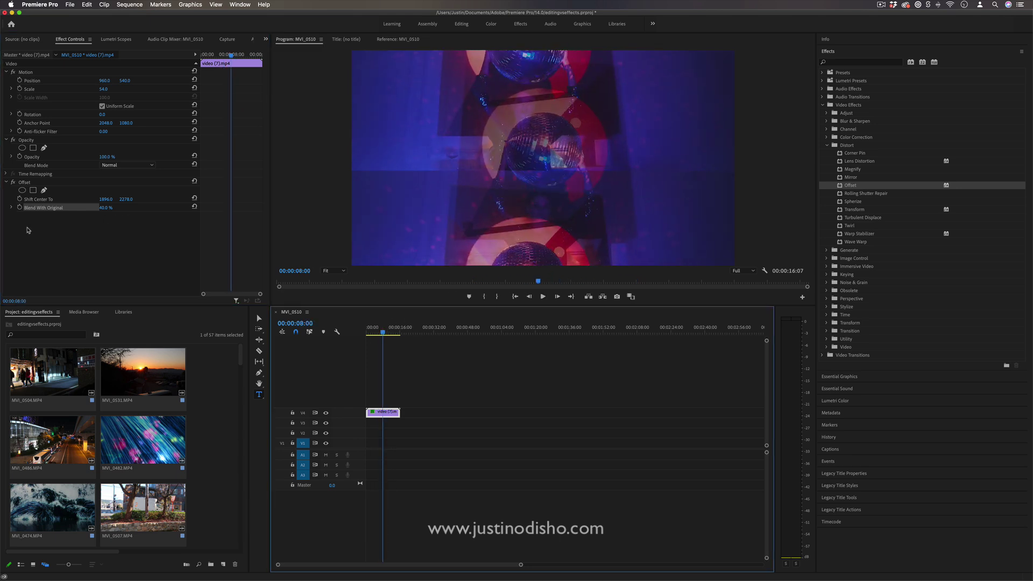
Shift the Offset centre further and remove the Offset effect from the clip.
{"action": "left_click_drag", "start_coordinate": [105, 199], "coordinate": [136, 200]}
{"action": "left_click", "coordinate": [26, 183]}
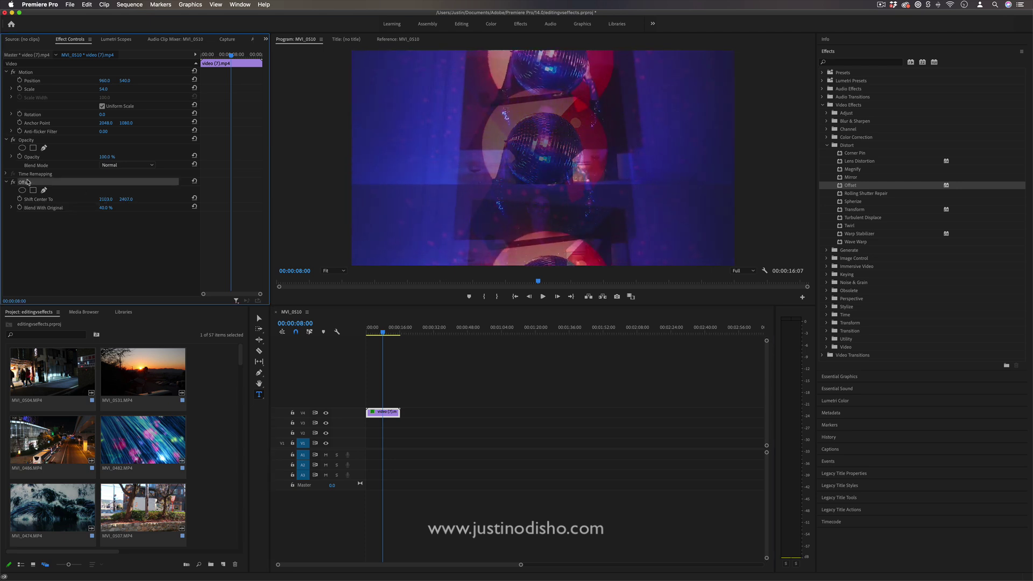
{"action": "key", "text": "Delete"}
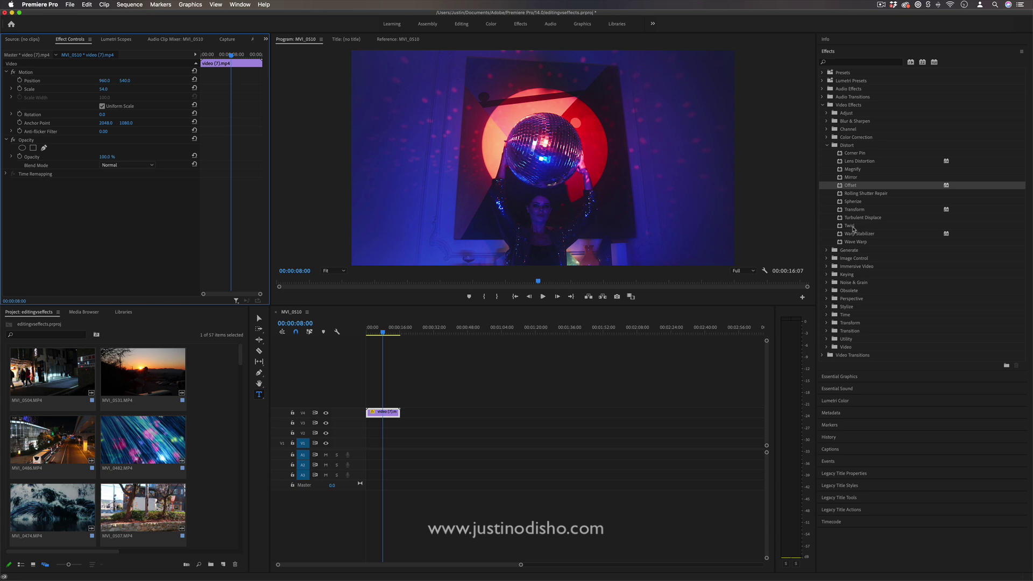
Apply the Twirl effect to the video clip with a 114° angle and duplicate the clip onto the track above.
{"action": "left_click_drag", "start_coordinate": [853, 229], "coordinate": [398, 414]}
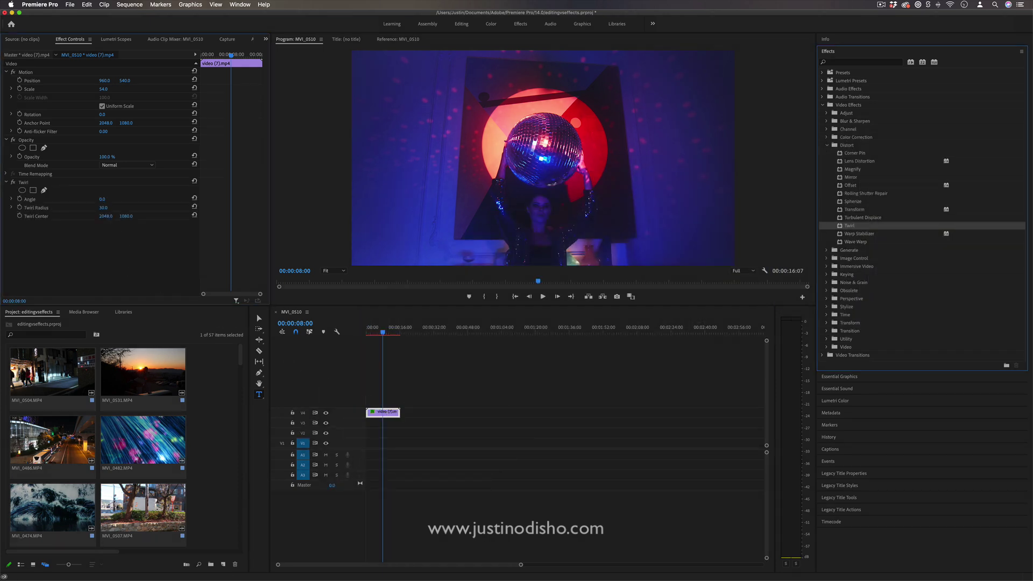
{"action": "mouse_move", "coordinate": [102, 199]}
{"action": "left_mouse_down"}
{"action": "mouse_move", "coordinate": [140, 199]}
{"action": "mouse_move", "coordinate": [109, 199]}
{"action": "left_mouse_up"}
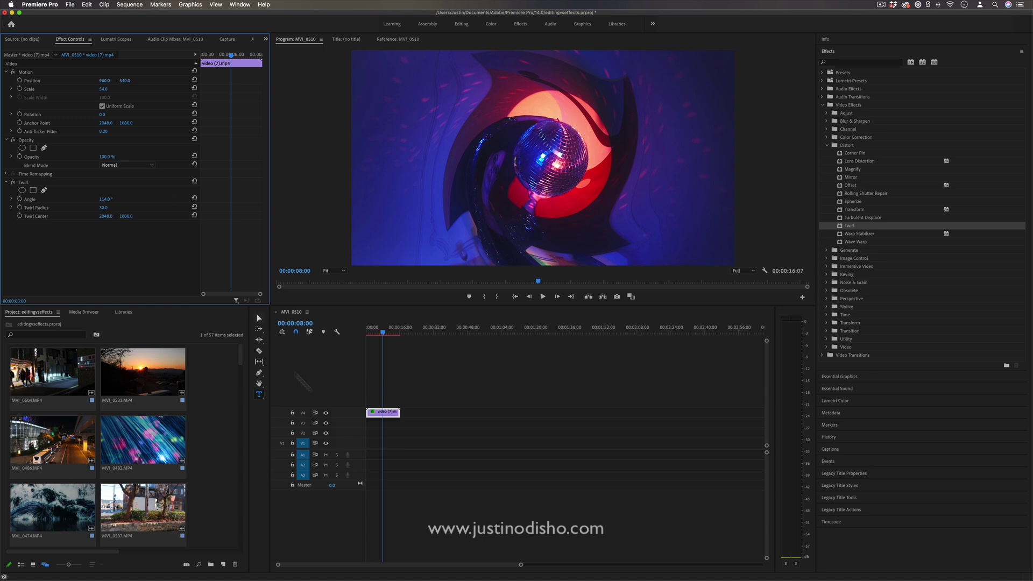
{"action": "left_click_drag", "start_coordinate": [385, 413], "coordinate": [390, 404]}
{"action": "left_click", "coordinate": [387, 415]}
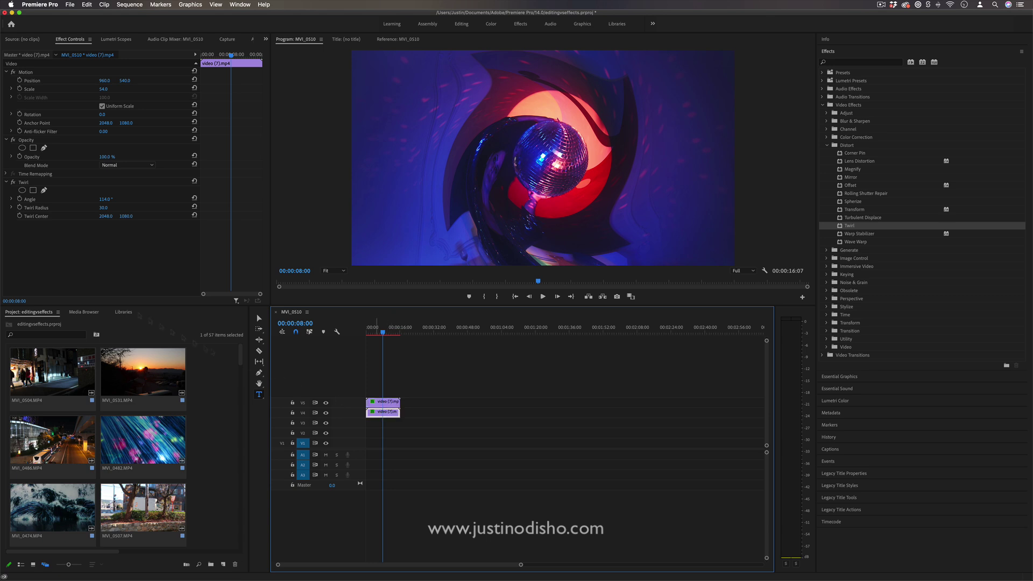
Remove Twirl from the lower clip and set the upper twirled clip's opacity to 66%.
{"action": "left_click", "coordinate": [28, 185]}
{"action": "key", "text": "Delete"}
{"action": "left_click", "coordinate": [391, 402]}
{"action": "left_click_drag", "start_coordinate": [107, 159], "coordinate": [92, 159]}
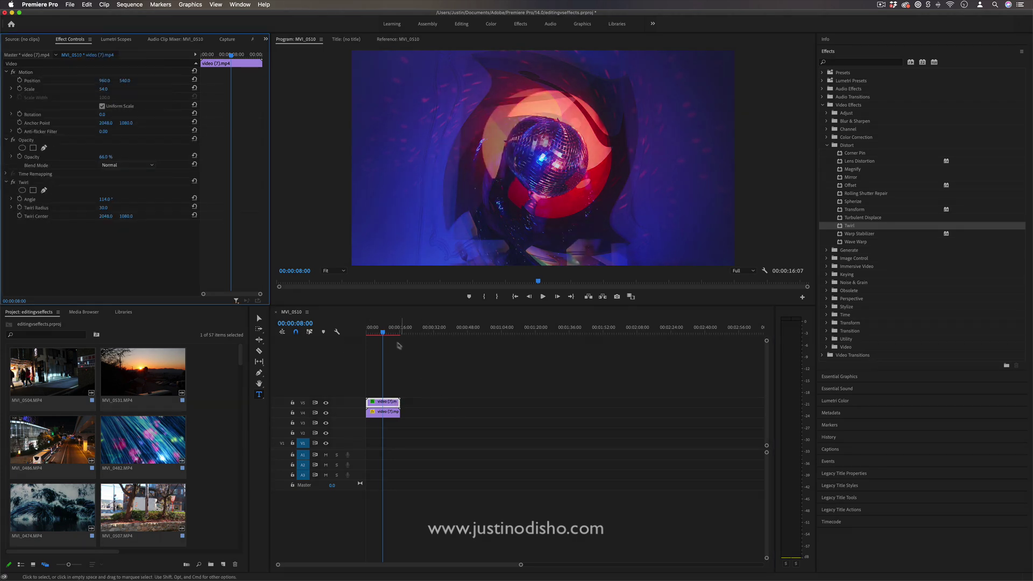
Set the upper clip's blend mode to Screen and delete that duplicate from the timeline.
{"action": "left_click", "coordinate": [121, 166]}
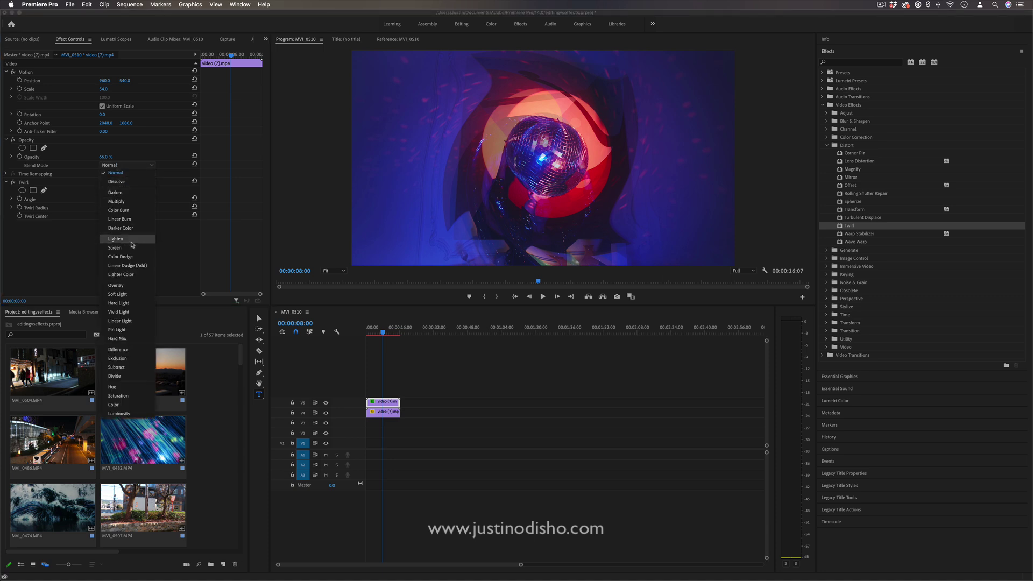
{"action": "left_click", "coordinate": [115, 247]}
{"action": "left_click_drag", "start_coordinate": [400, 391], "coordinate": [372, 405]}
{"action": "key", "text": "Delete"}
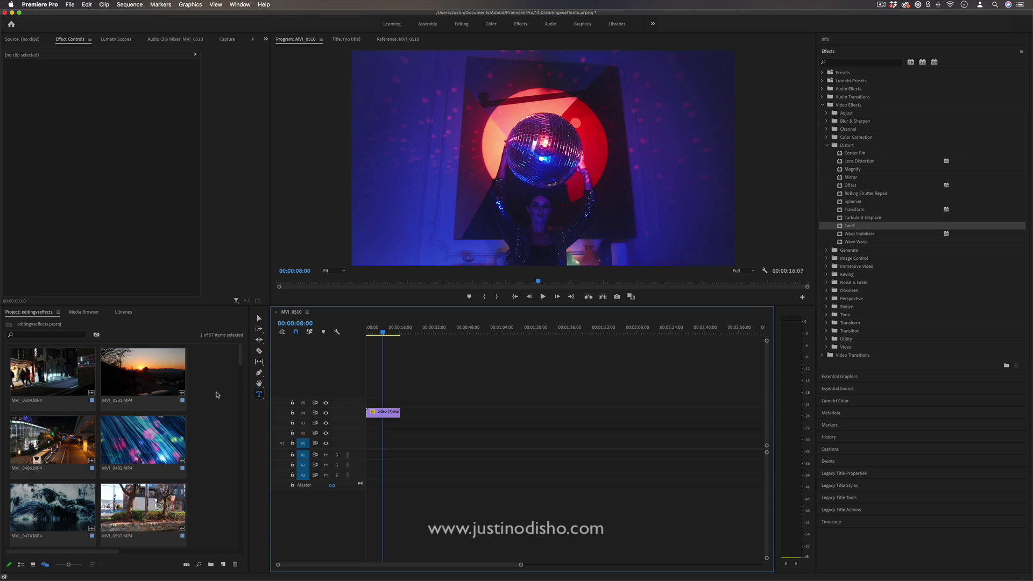
Create an adjustment layer with the default settings and place it on the track above the video clip.
{"action": "left_click", "coordinate": [218, 395]}
{"action": "left_click", "coordinate": [70, 4]}
{"action": "mouse_move", "coordinate": [79, 14]}
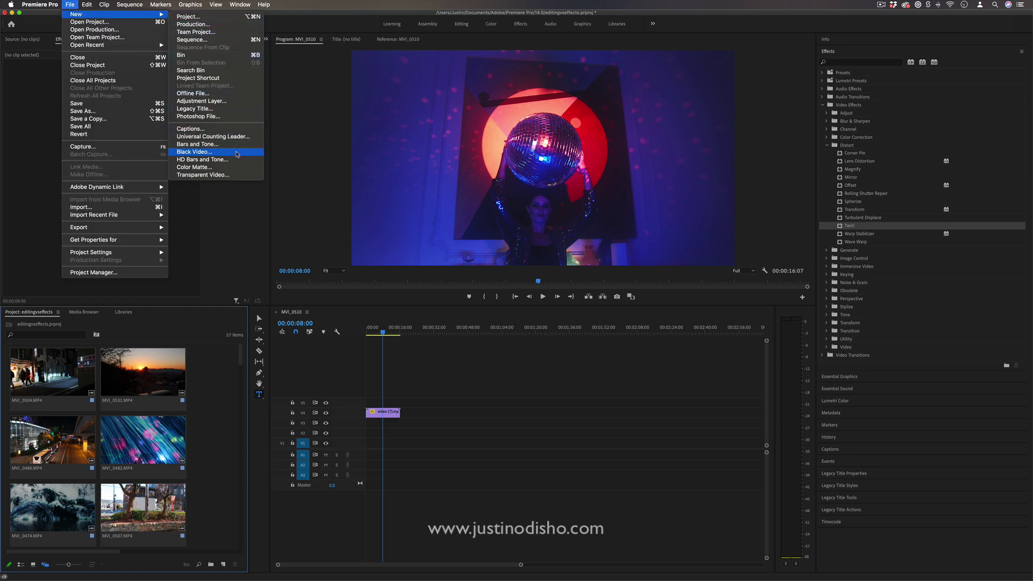
{"action": "left_click", "coordinate": [243, 102]}
{"action": "key", "text": "Return"}
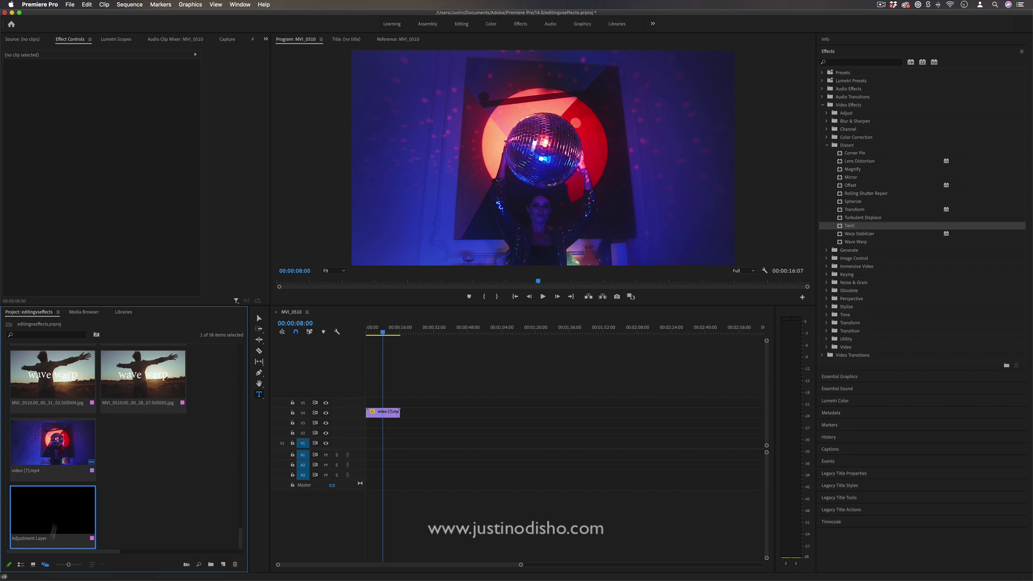
{"action": "left_click_drag", "start_coordinate": [52, 524], "coordinate": [369, 404]}
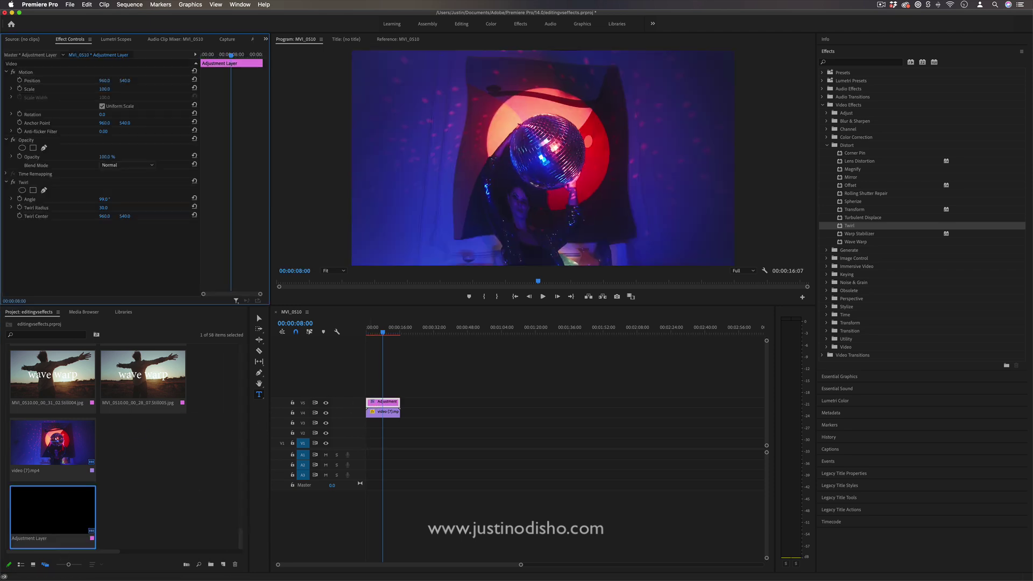
Set the adjustment layer's Twirl angle to 100° and its opacity to 64%, and delete the layer from the timeline.
{"action": "left_click_drag", "start_coordinate": [105, 199], "coordinate": [106, 199]}
{"action": "left_click_drag", "start_coordinate": [107, 157], "coordinate": [89, 156]}
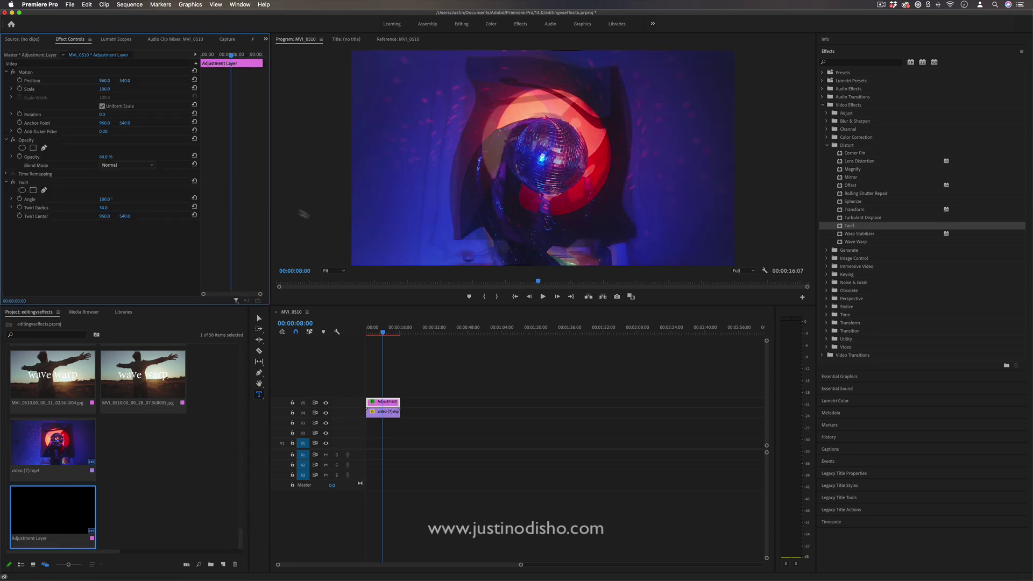
{"action": "left_click_drag", "start_coordinate": [419, 372], "coordinate": [370, 404]}
{"action": "key", "text": "Delete"}
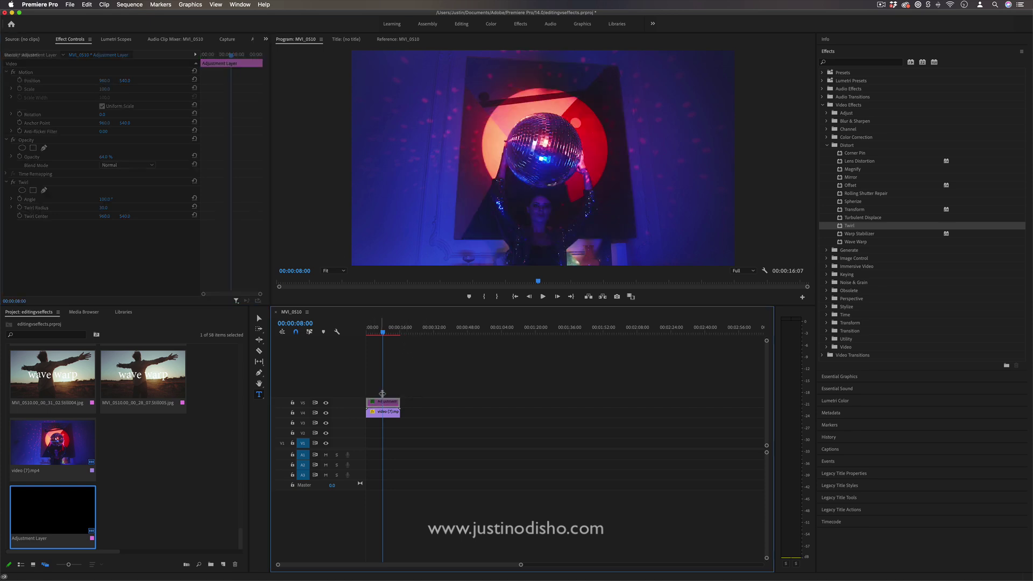
Apply the Wave Warp effect to the video clip and set its Wave Height to 141.
{"action": "left_click", "coordinate": [383, 412]}
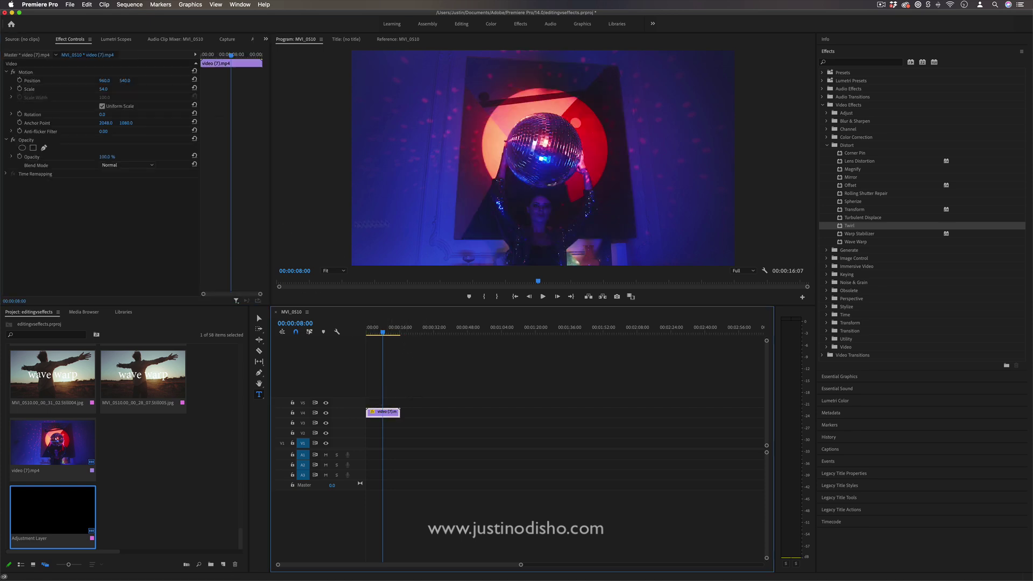
{"action": "left_click_drag", "start_coordinate": [873, 245], "coordinate": [389, 414]}
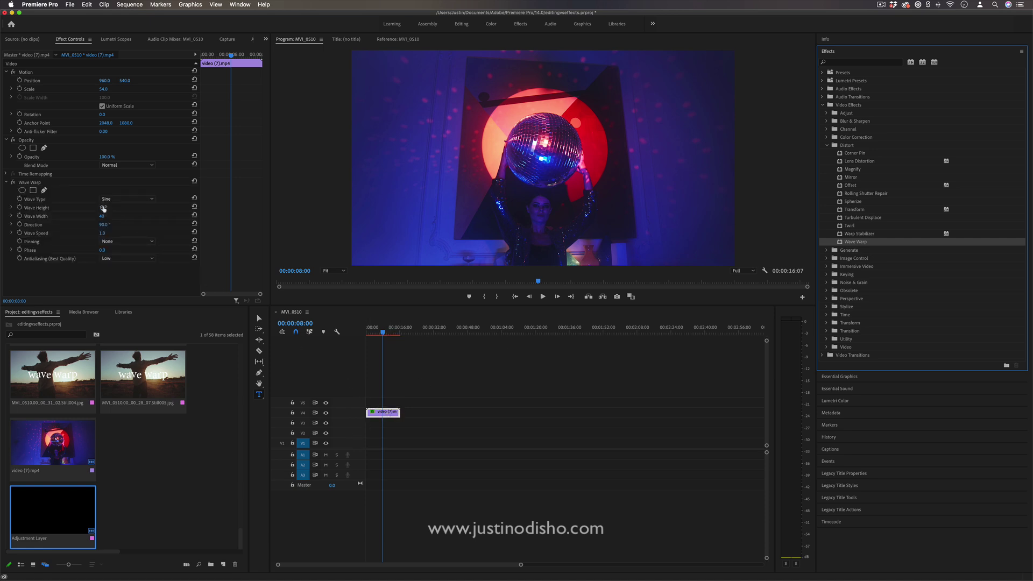
{"action": "left_click_drag", "start_coordinate": [101, 208], "coordinate": [171, 208]}
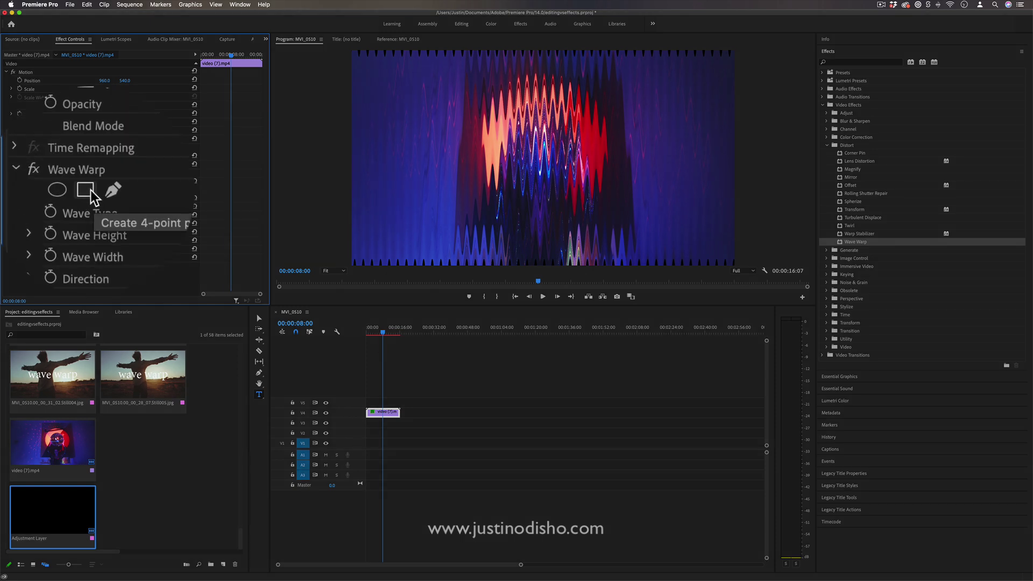
Add a rectangular mask to the Wave Warp effect and reposition and enlarge it to cover the whole frame.
{"action": "left_click", "coordinate": [33, 190]}
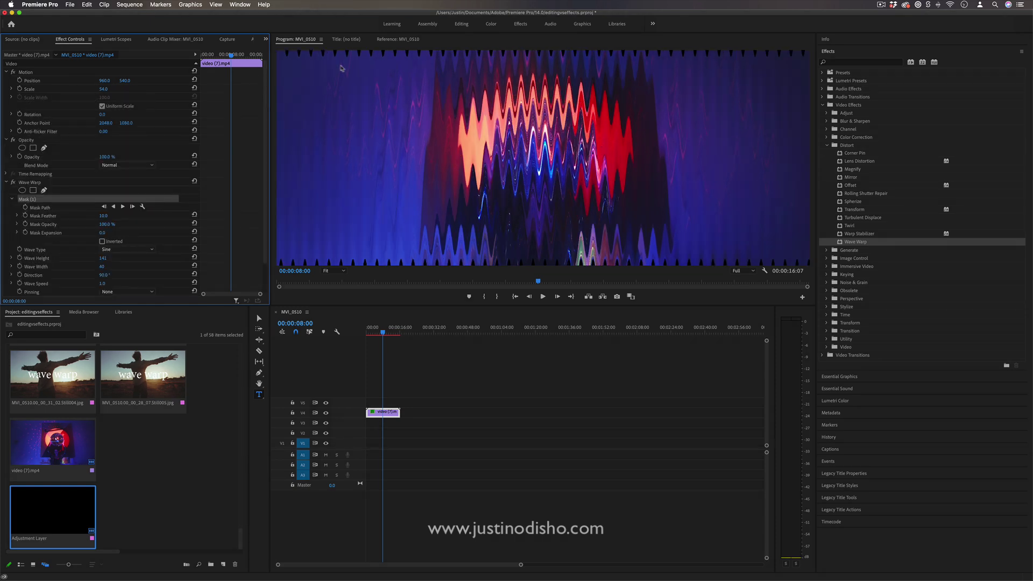
{"action": "left_click", "coordinate": [400, 40]}
{"action": "left_click", "coordinate": [297, 40]}
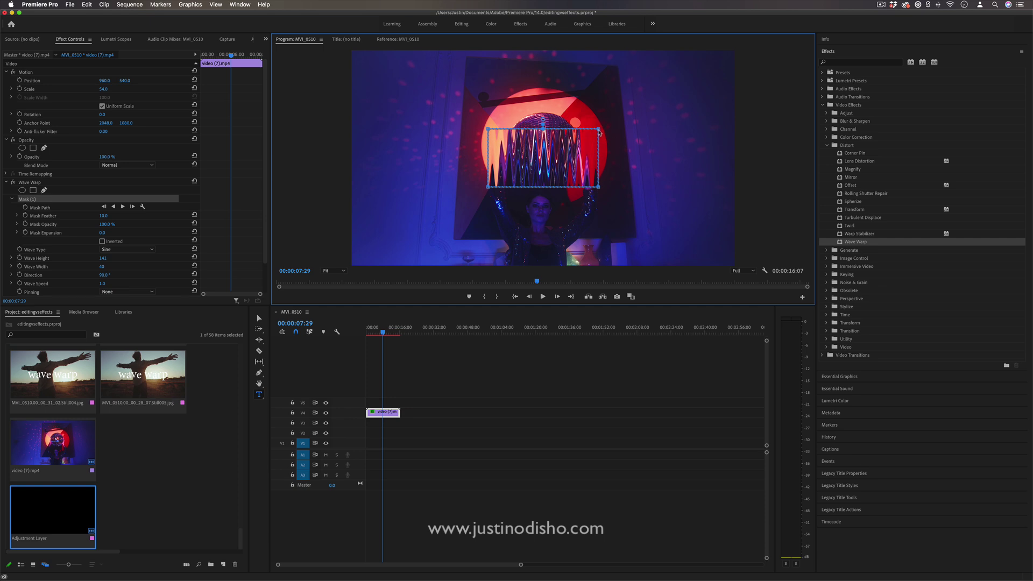
{"action": "left_click_drag", "start_coordinate": [584, 135], "coordinate": [569, 113]}
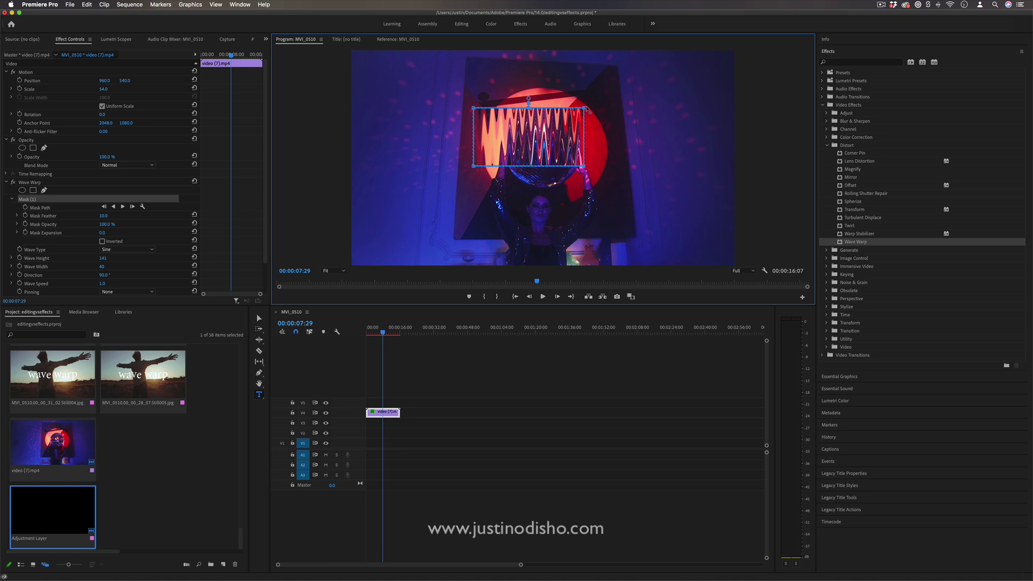
{"action": "left_click_drag", "start_coordinate": [584, 109], "coordinate": [752, 47]}
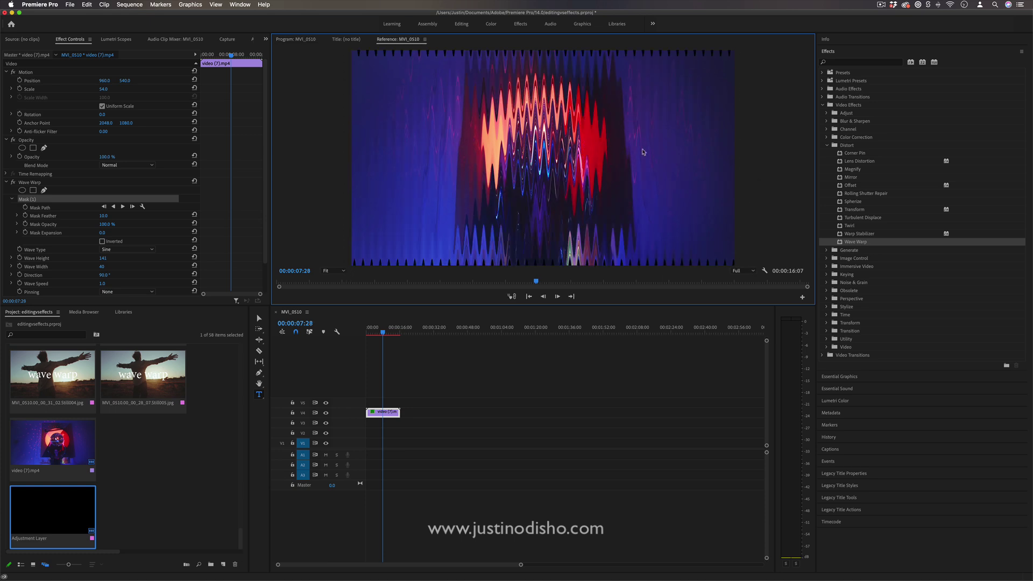
{"action": "key", "text": "Right"}
Set the Wave Warp mask's expansion to 137 and its mask opacity to 62%.
{"action": "left_click_drag", "start_coordinate": [102, 233], "coordinate": [118, 232]}
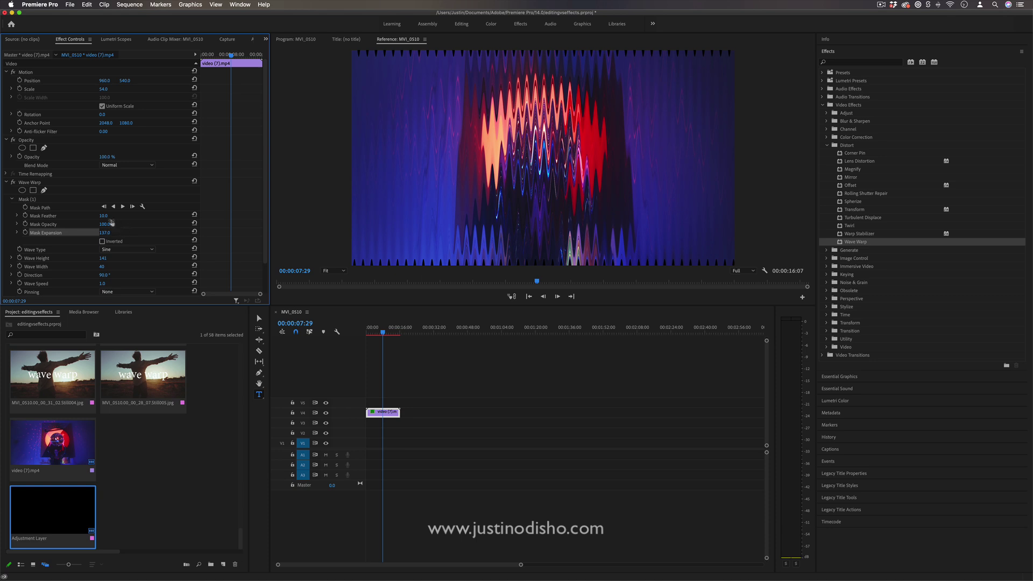
{"action": "left_click", "coordinate": [27, 200]}
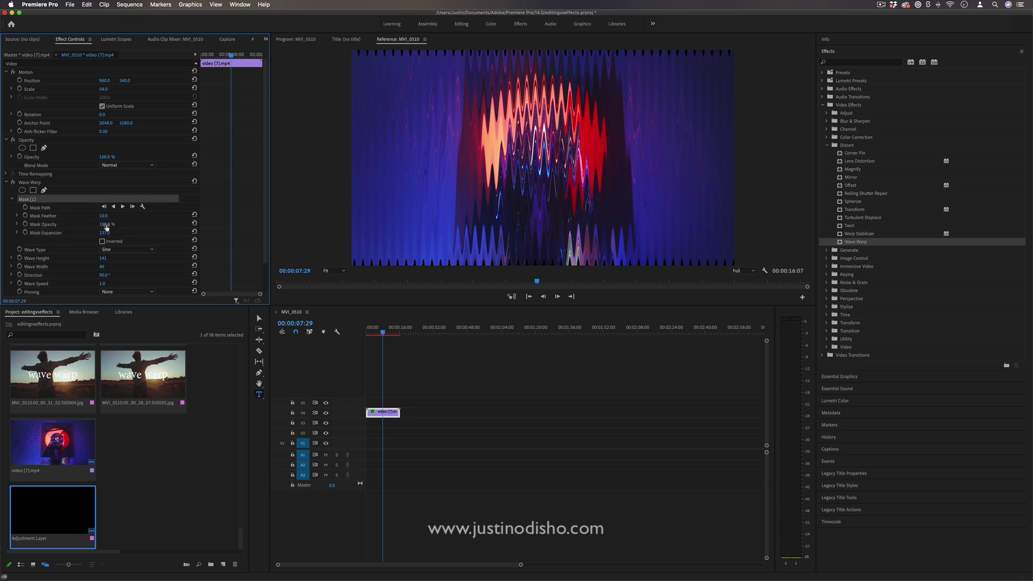
{"action": "left_click_drag", "start_coordinate": [106, 224], "coordinate": [95, 224]}
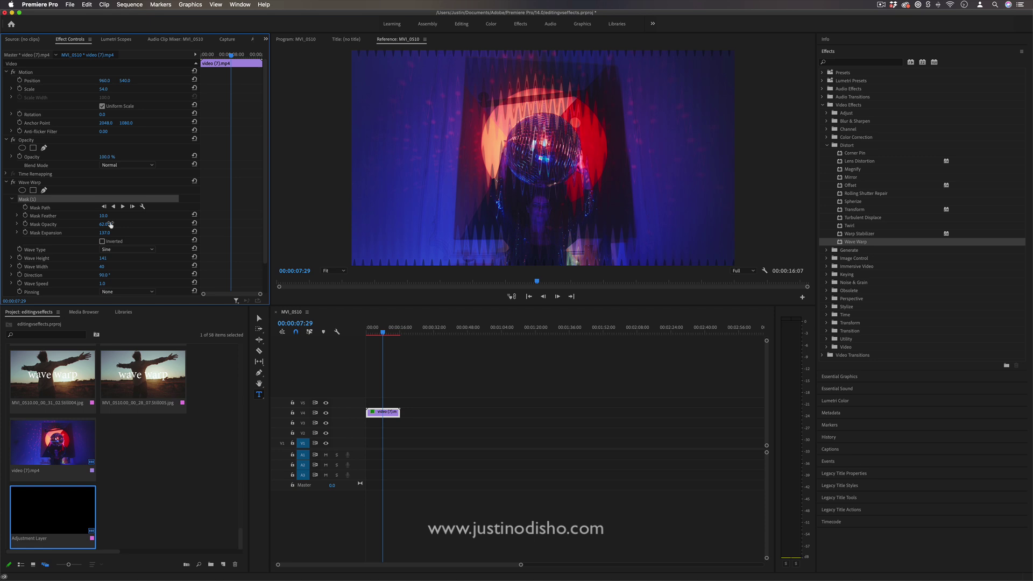
Play the sequence from an earlier point to preview the partially blended Wave Warp effect.
{"action": "left_click", "coordinate": [378, 329]}
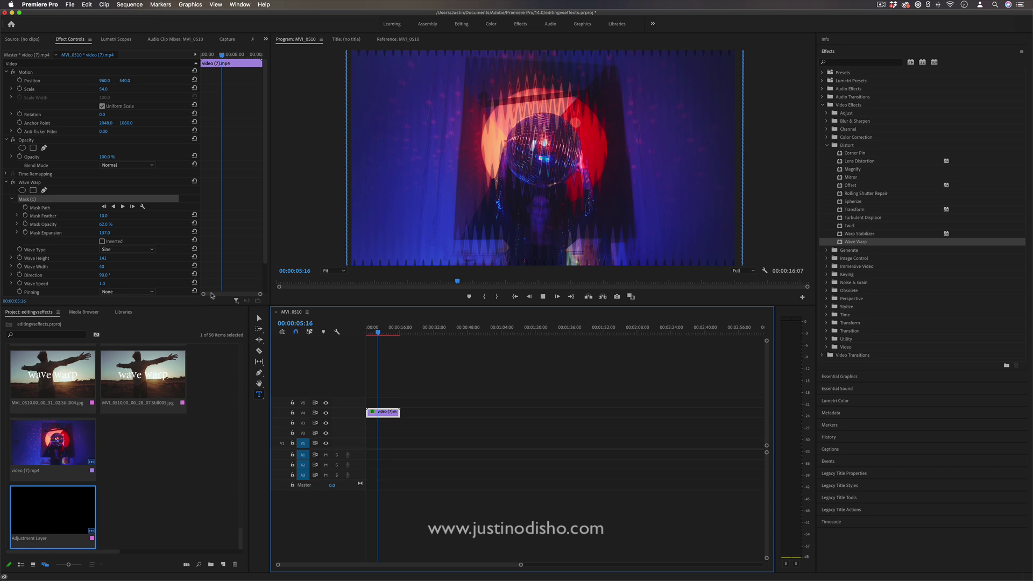
{"action": "key", "text": "space"}
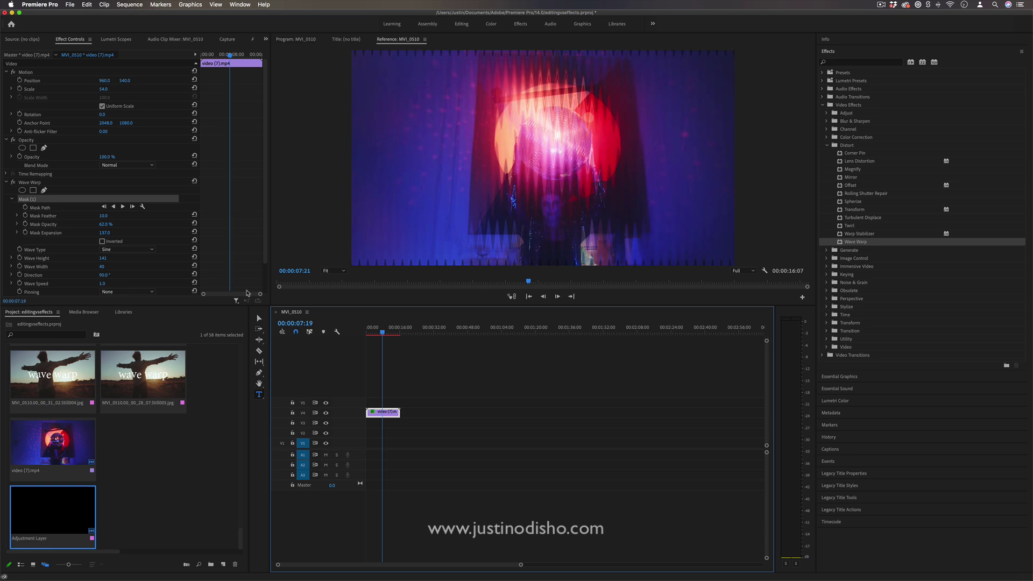
{"action": "key", "text": "space"}
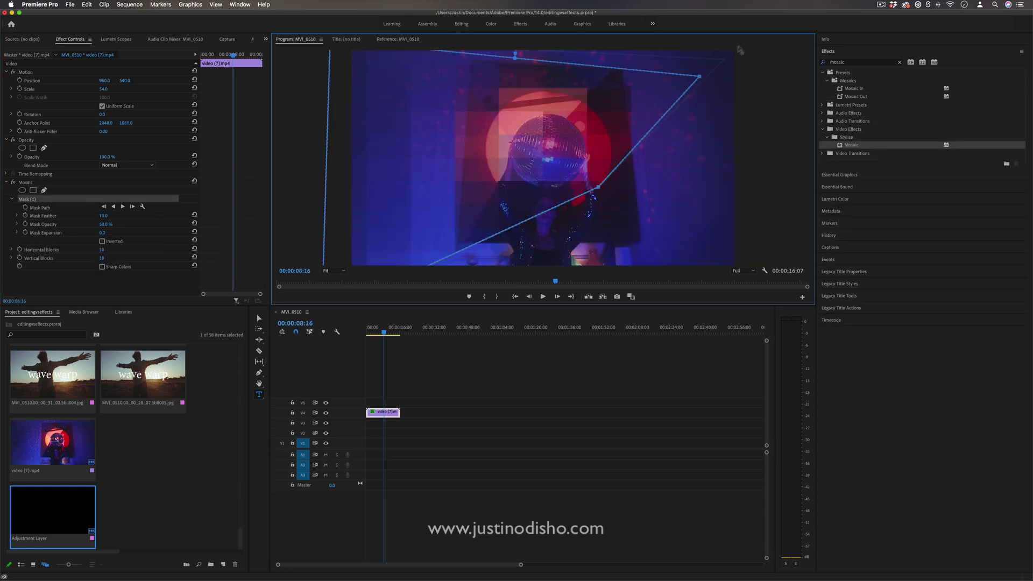
Extend the Mosaic mask's inner corner beyond the lower frame corner to cover the whole picture, and set its mask opacity to 37%.
{"action": "left_click", "coordinate": [598, 186]}
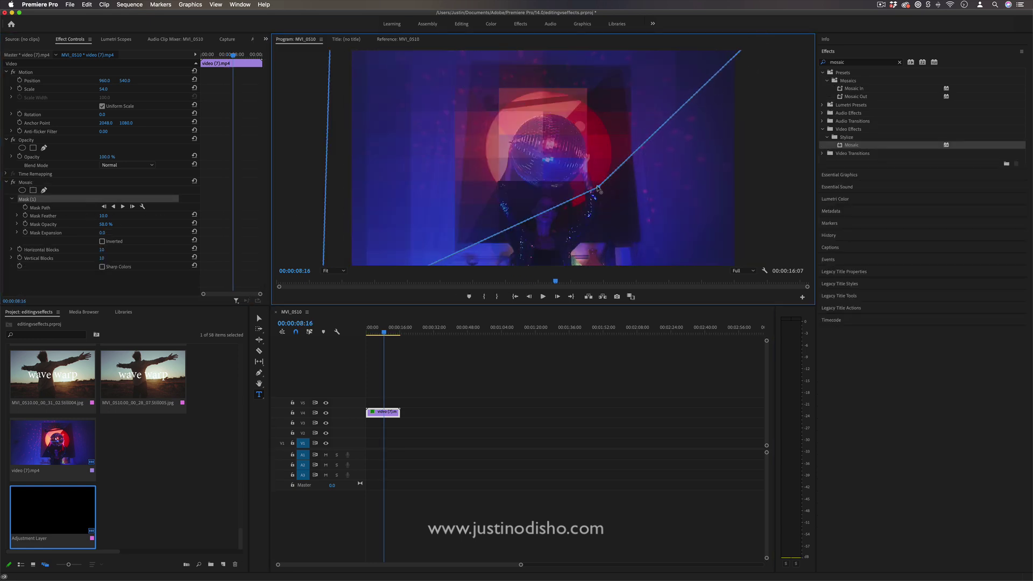
{"action": "left_click_drag", "start_coordinate": [597, 187], "coordinate": [771, 312]}
{"action": "left_click_drag", "start_coordinate": [104, 225], "coordinate": [94, 225]}
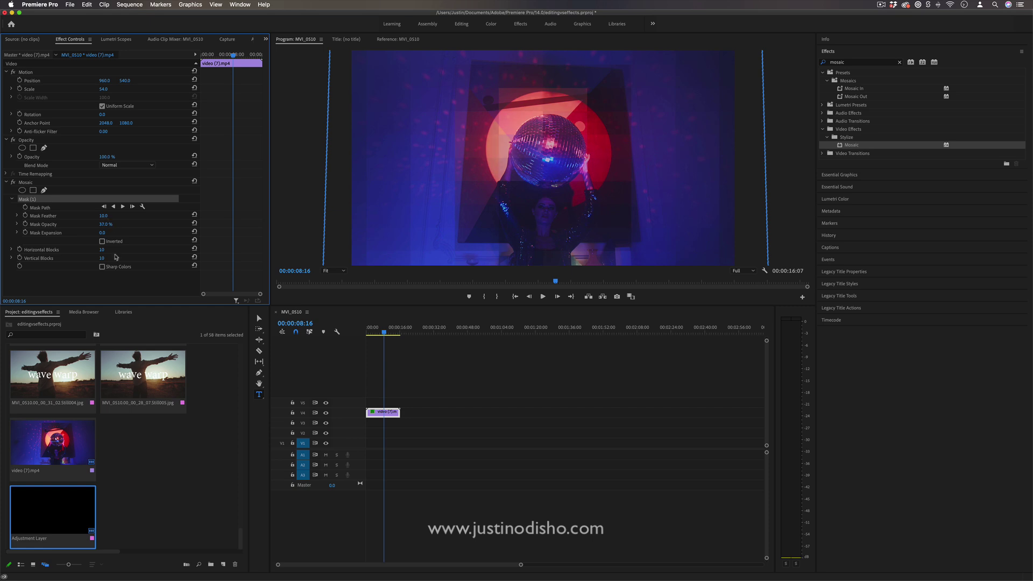
Set the Mosaic effect to 1 horizontal block and 6 vertical blocks, and play the sequence from its beginning.
{"action": "mouse_move", "coordinate": [102, 250]}
{"action": "left_mouse_down"}
{"action": "mouse_move", "coordinate": [134, 249]}
{"action": "mouse_move", "coordinate": [100, 250]}
{"action": "left_mouse_up"}
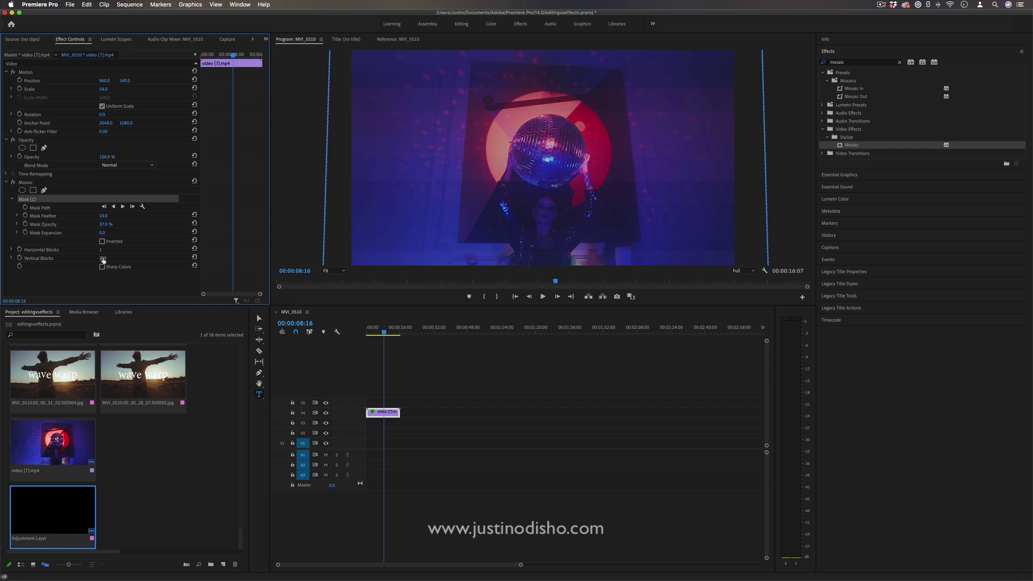
{"action": "left_click", "coordinate": [369, 329]}
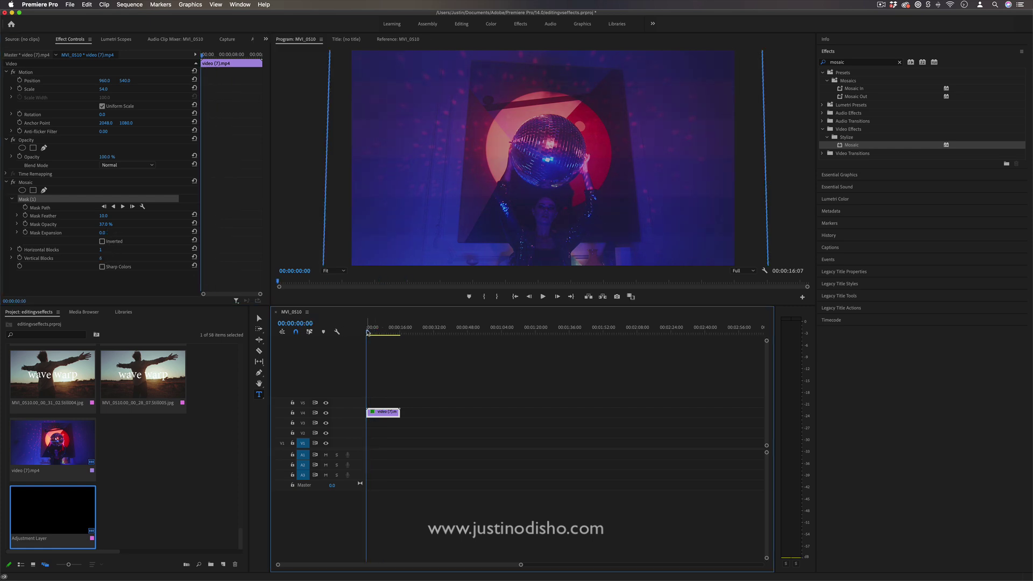
{"action": "key", "text": "space"}
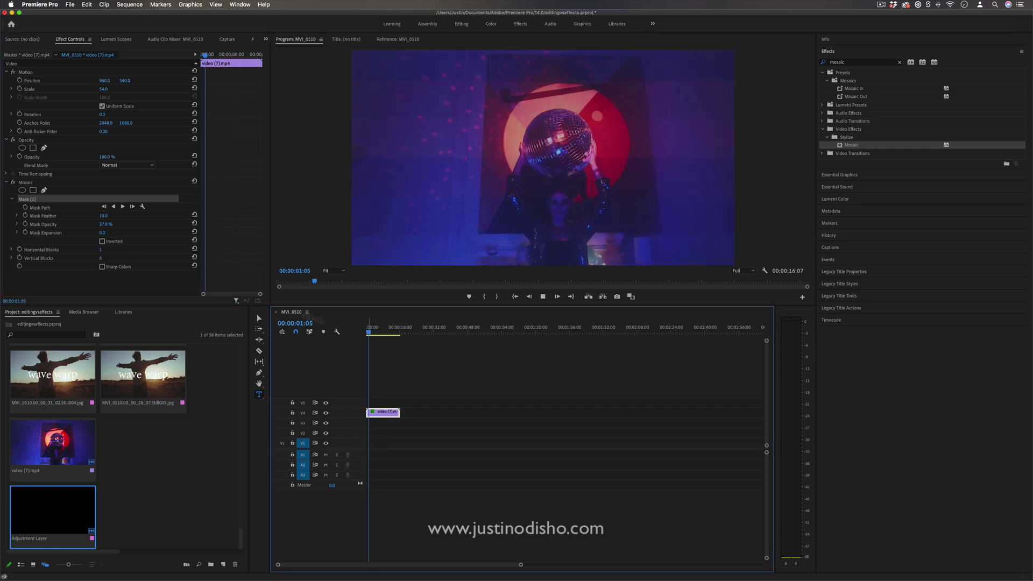
Set the Mosaic effect's Horizontal Blocks to 22 and play the sequence briefly to preview the blended result.
{"action": "left_click_drag", "start_coordinate": [101, 249], "coordinate": [111, 249]}
{"action": "key", "text": "space"}
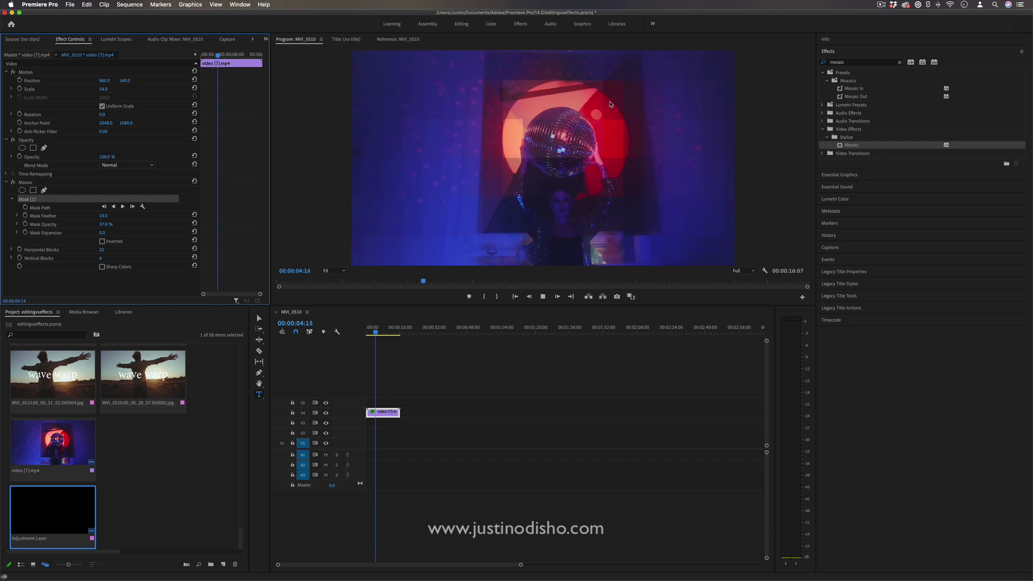
{"action": "key", "text": "space"}
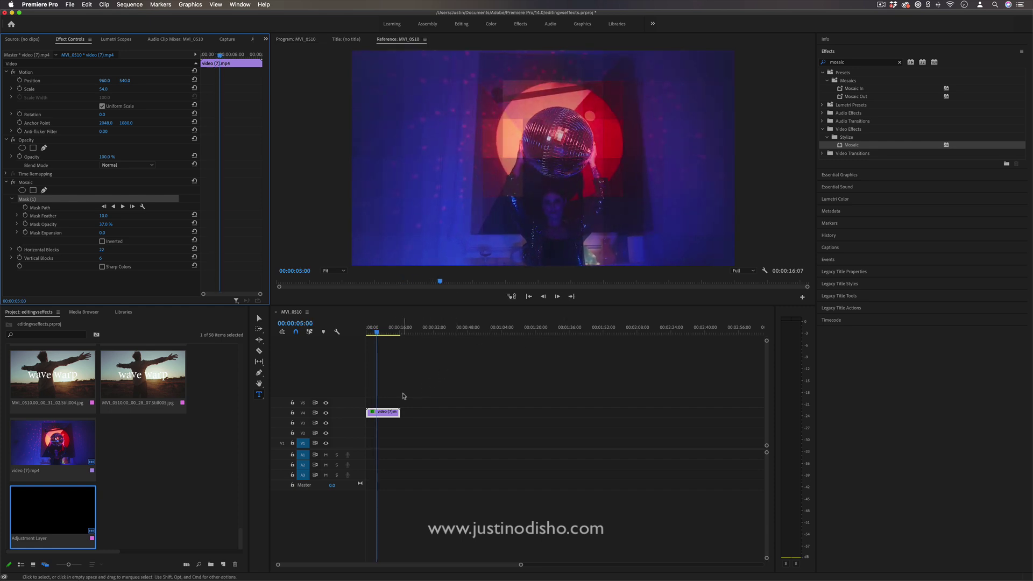